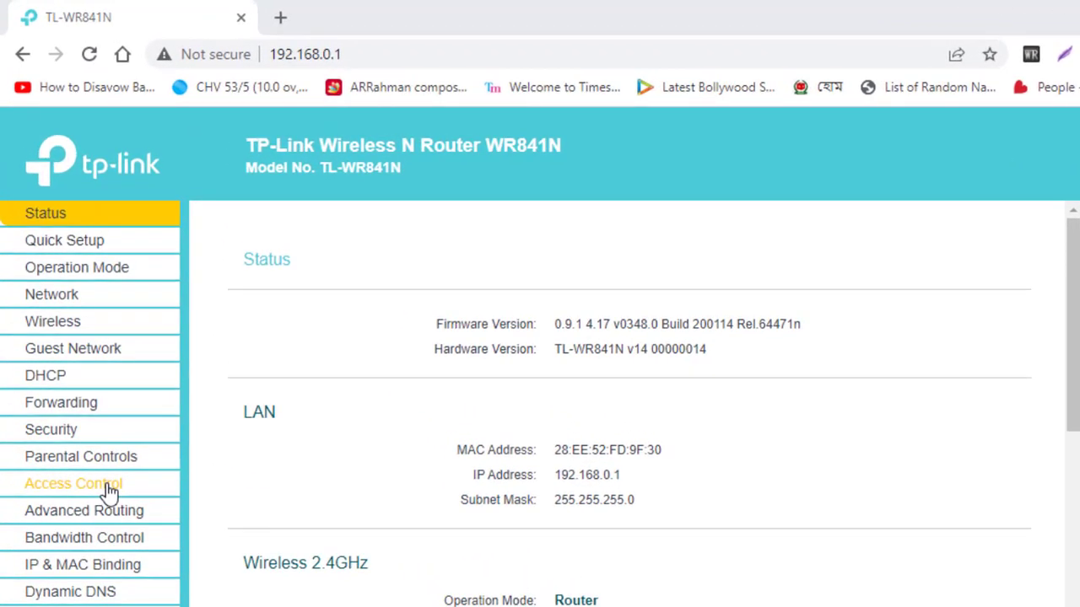
Enable Internet access control on the router with the default filtering rule set to Deny, and save the settings.
left_click(110, 492)
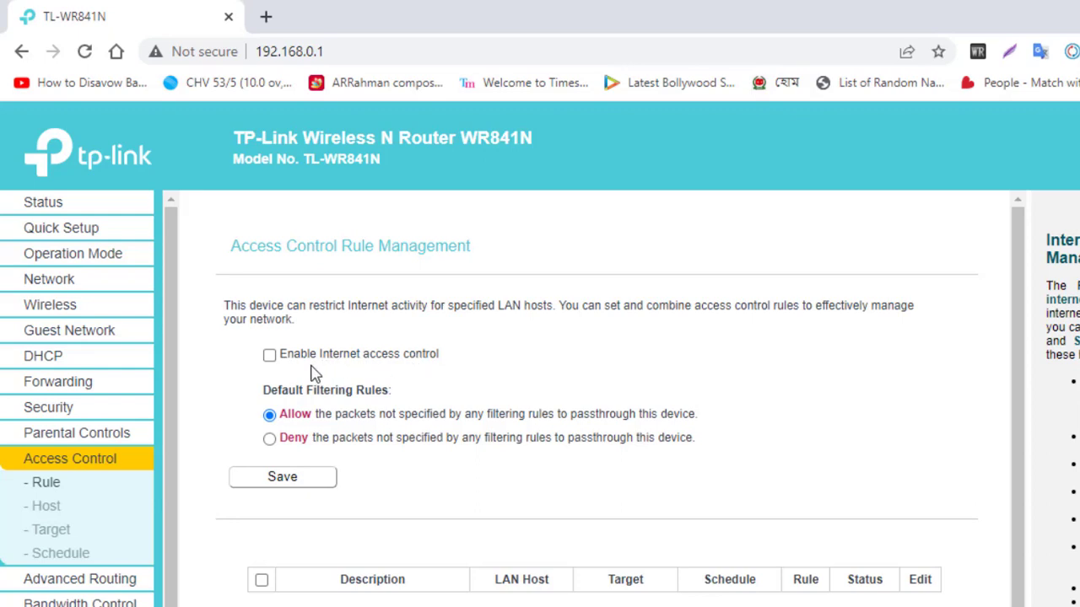
left_click(269, 356)
left_click(270, 439)
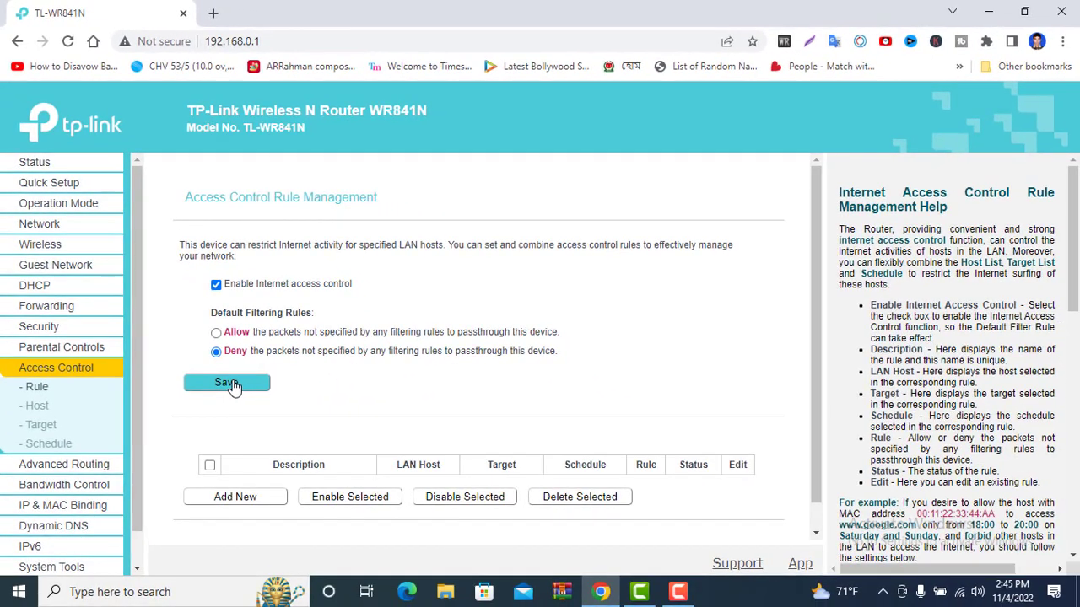
left_click(228, 383)
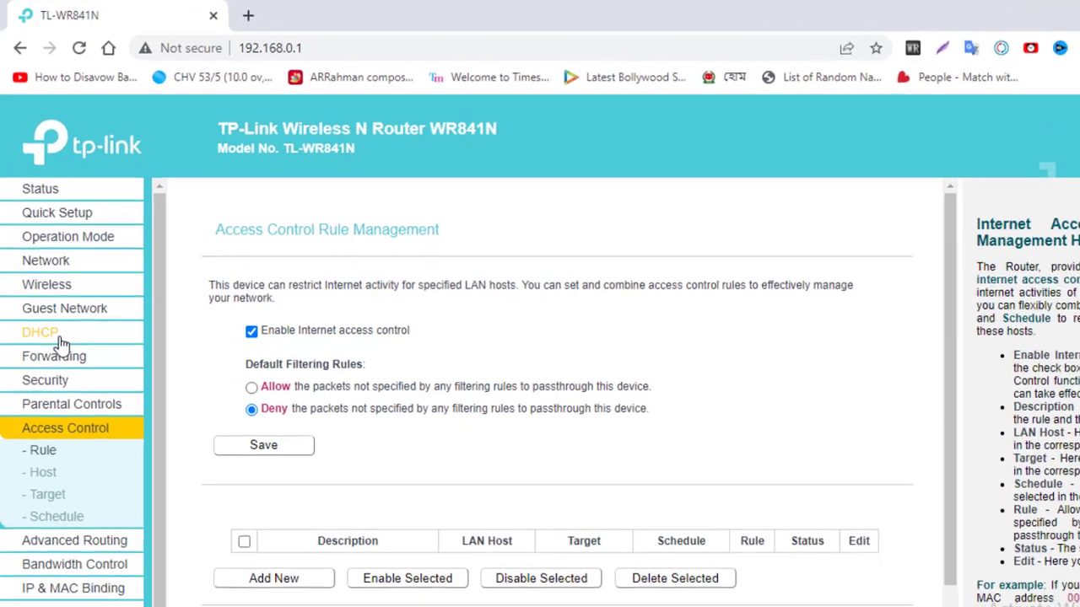
Look up DESKTOP-K9ROJ0J in the DHCP clients list and copy its MAC address.
left_click(42, 347)
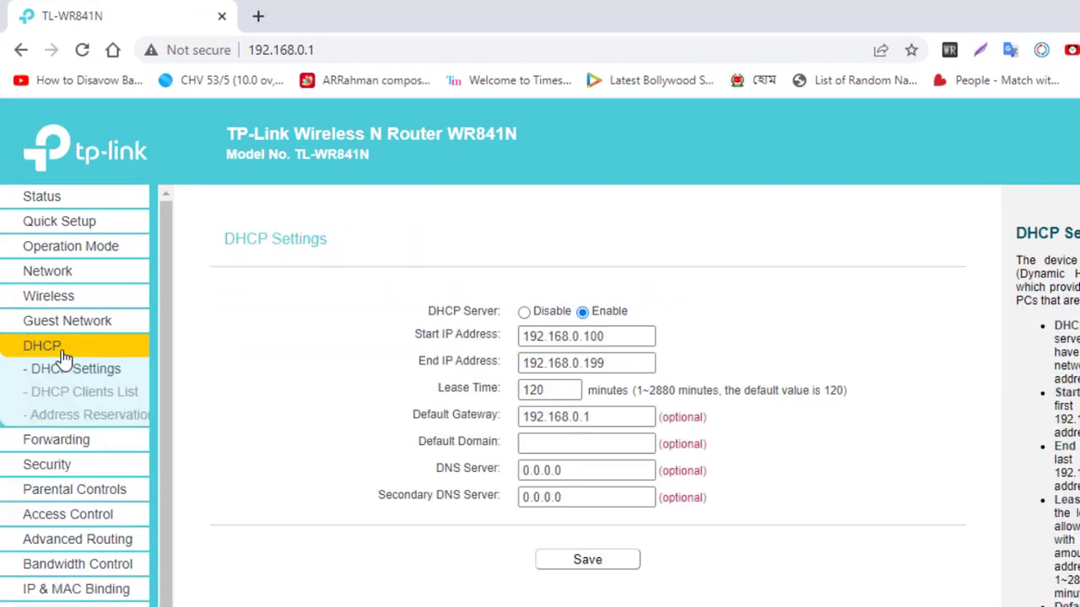
left_click(95, 398)
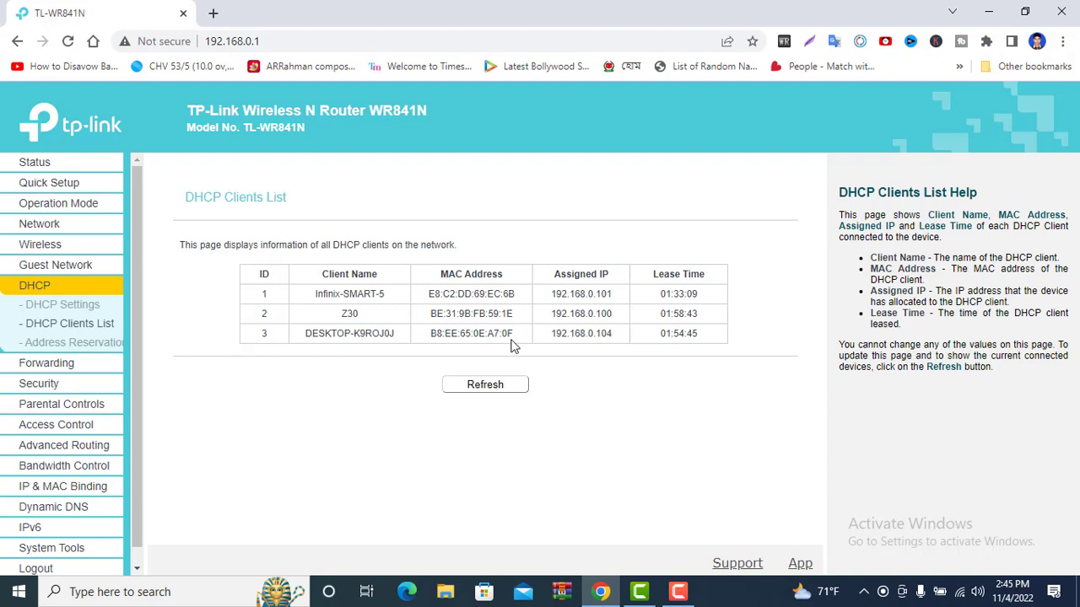
left_click_drag(514, 336, 454, 337)
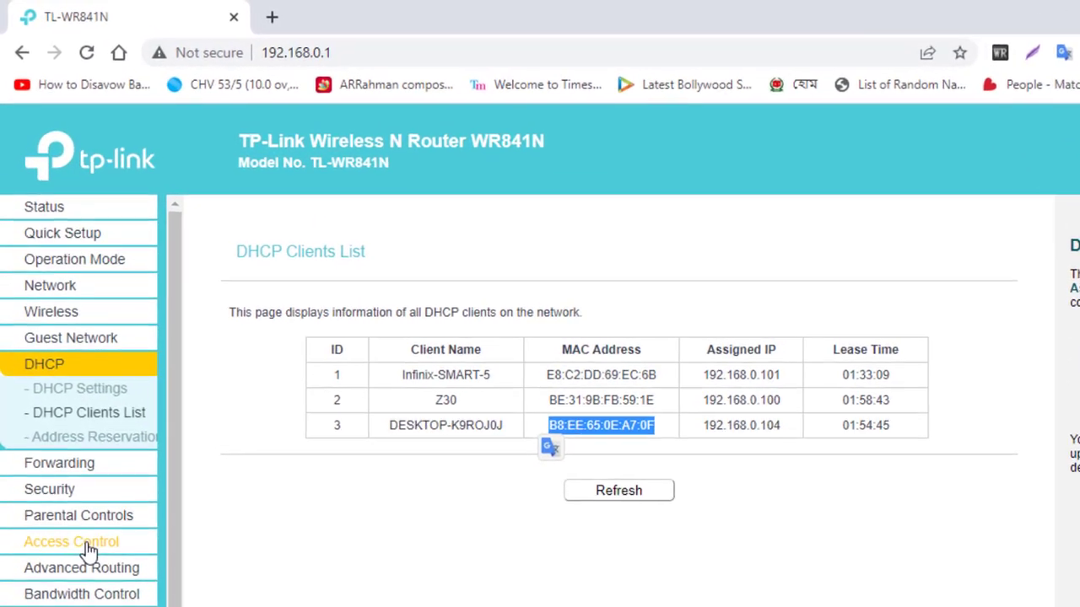
Start a new host entry in the access control host settings, using MAC Address mode.
left_click(89, 547)
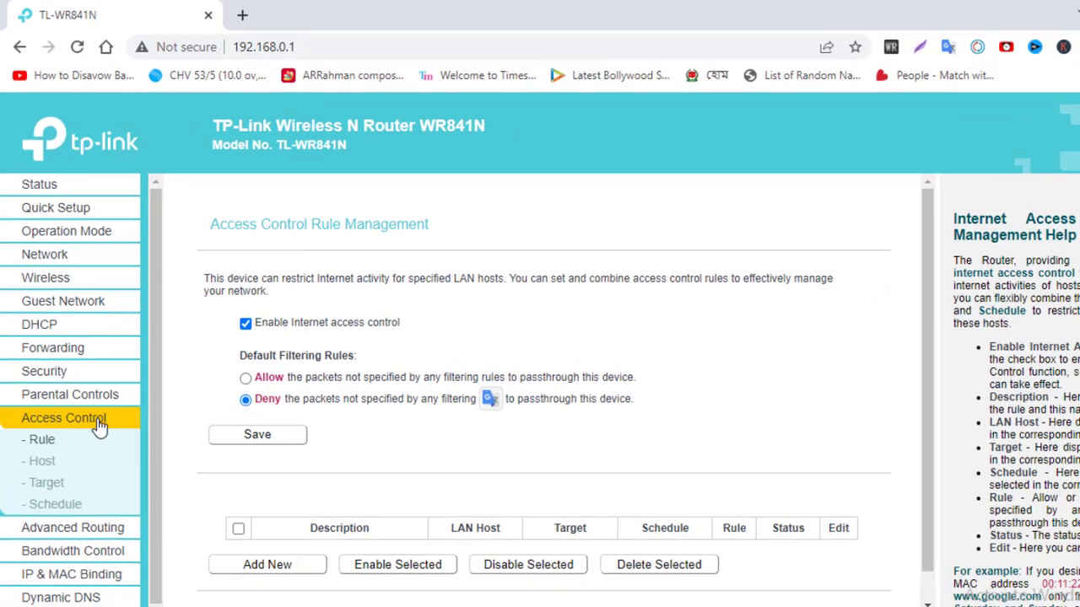
left_click(42, 463)
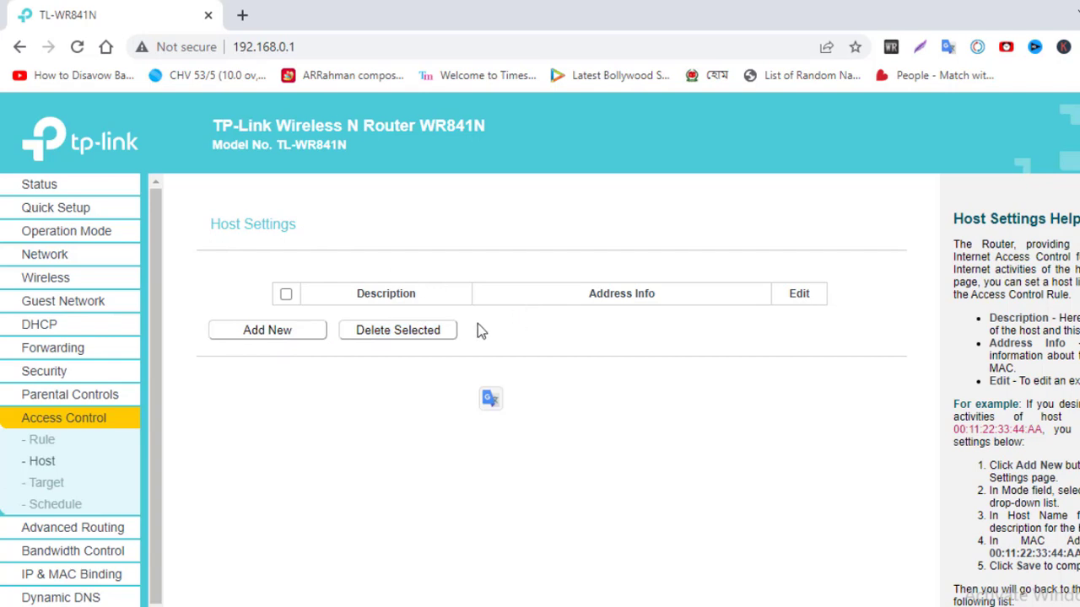
left_click(275, 335)
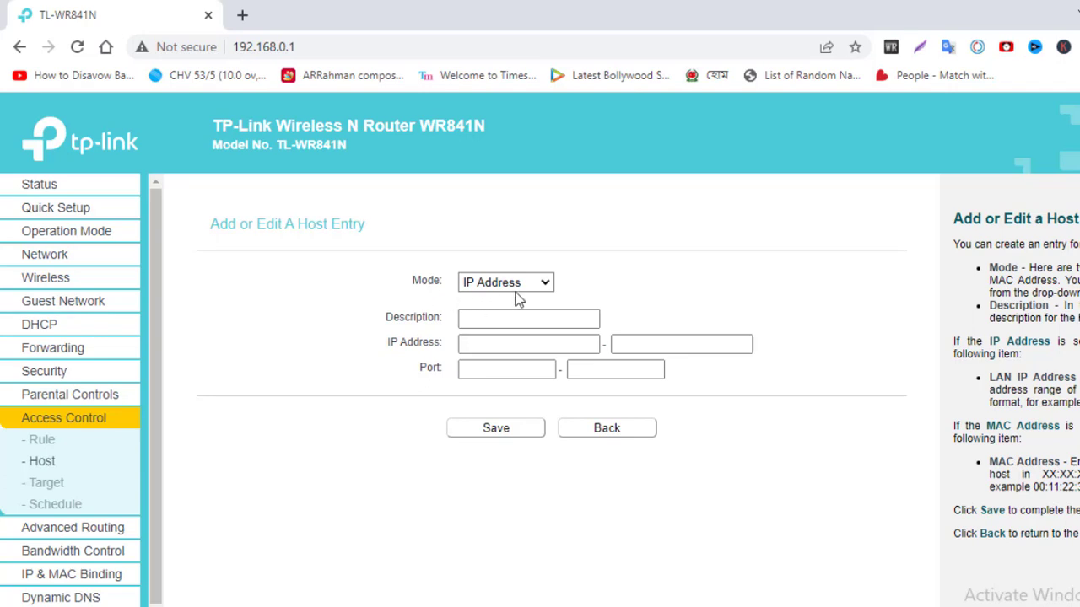
left_click(545, 283)
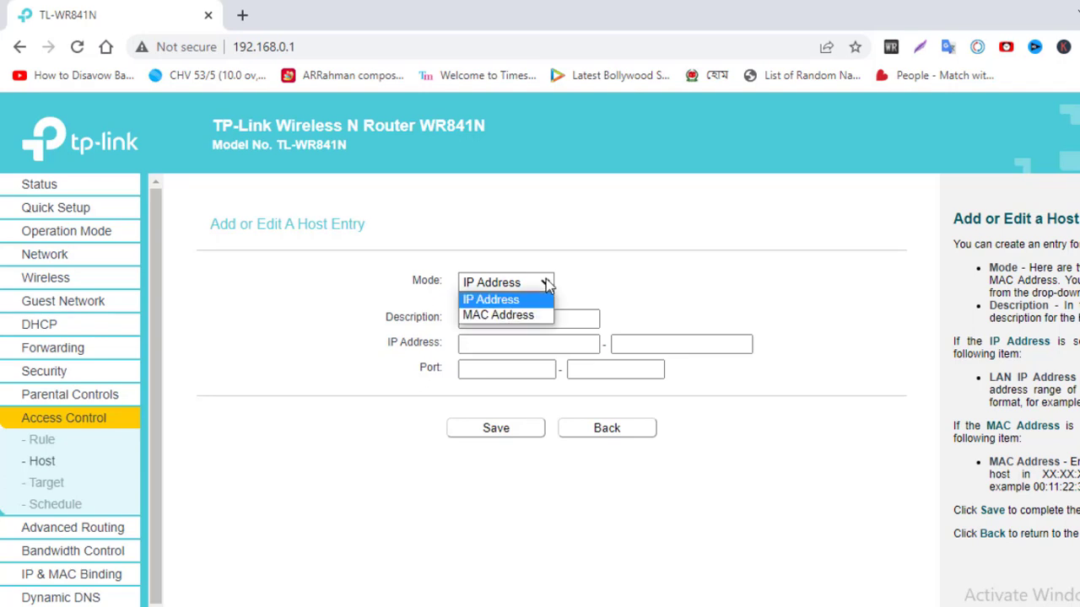
left_click(516, 318)
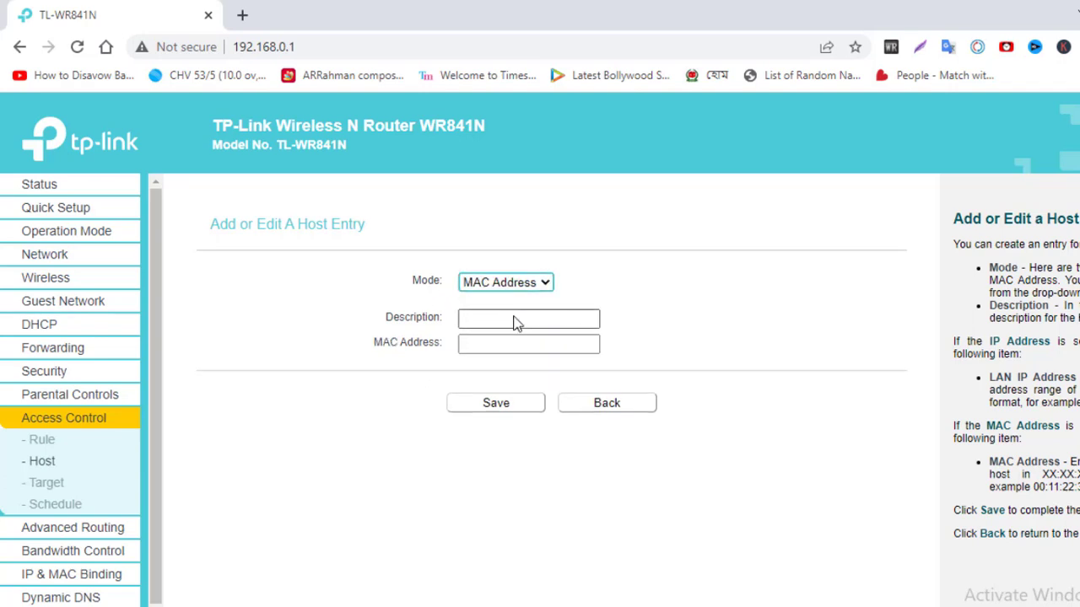
left_click(507, 317)
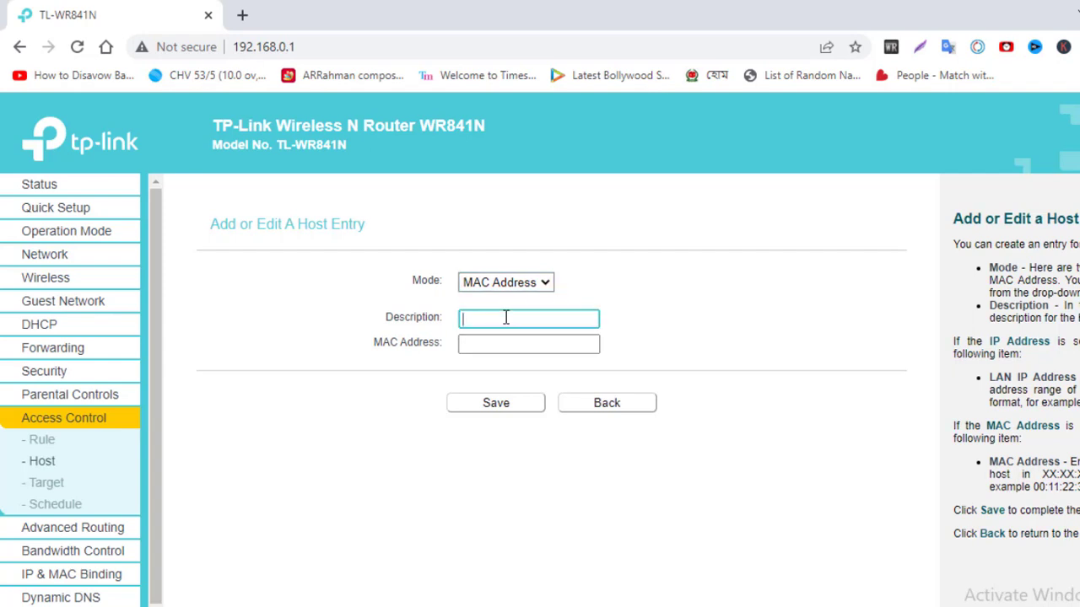
type("My ")
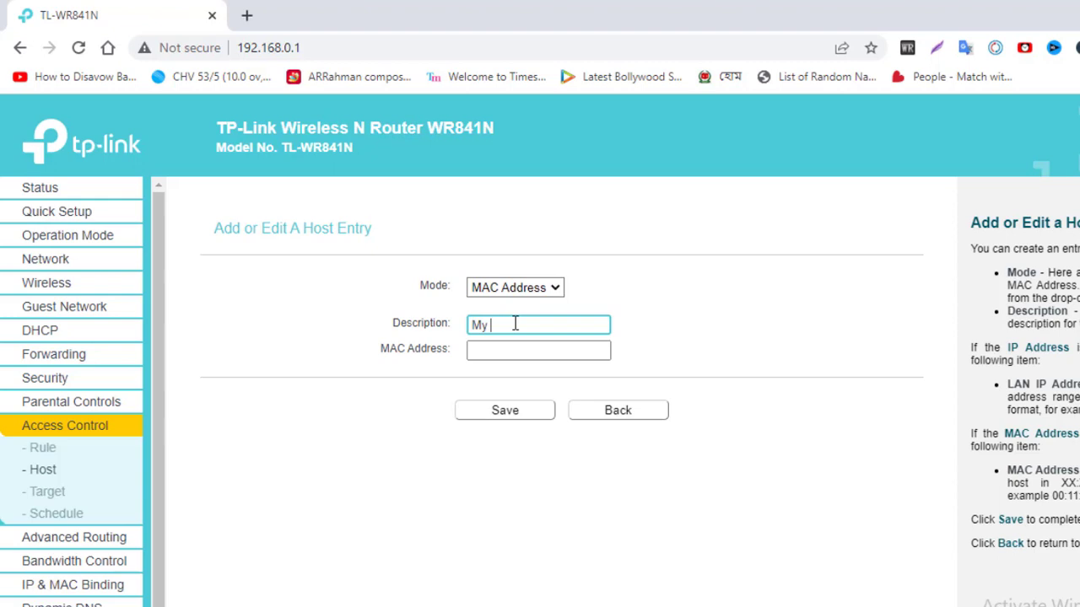
type("pc")
left_click(512, 352)
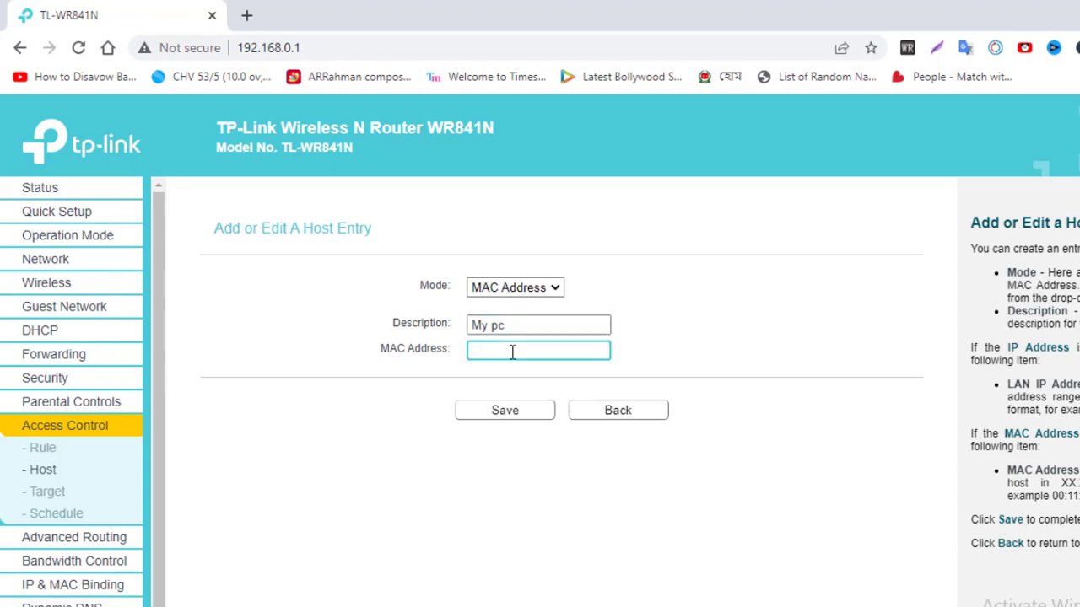
type("B8:EE:65:0E:A7:0F")
left_click(516, 411)
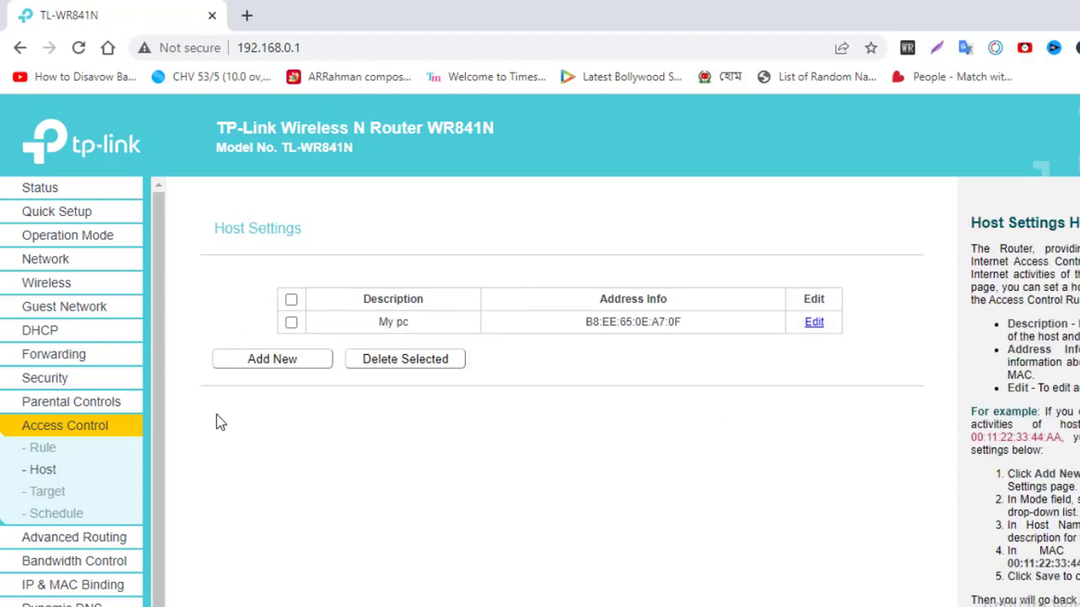
Start a new access control rule described as "My pc" and assign it to the LAN host My pc.
left_click(43, 447)
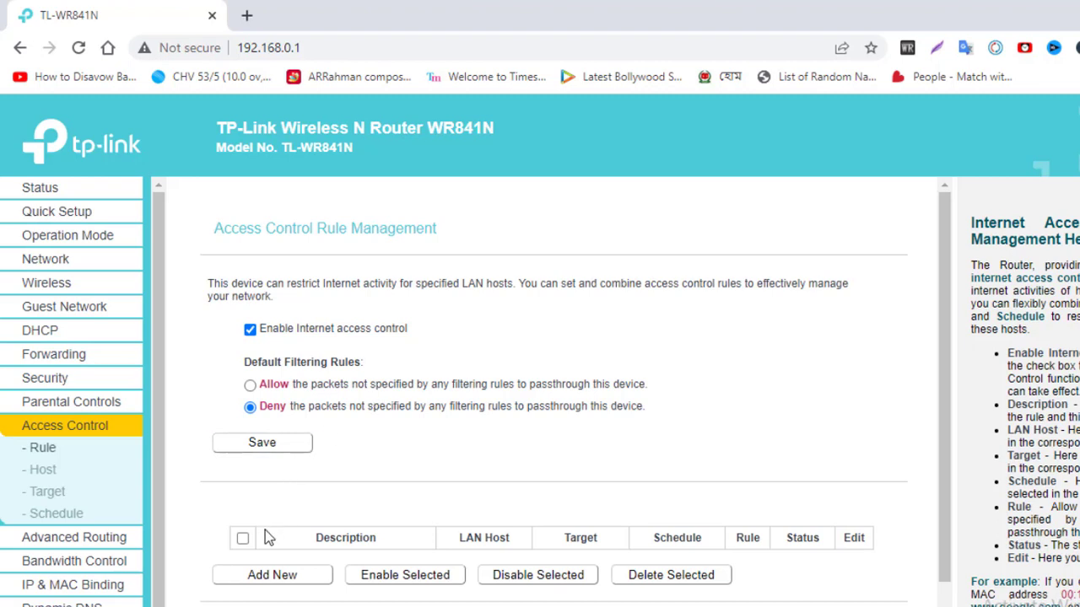
scroll(391, 518, "down", 1)
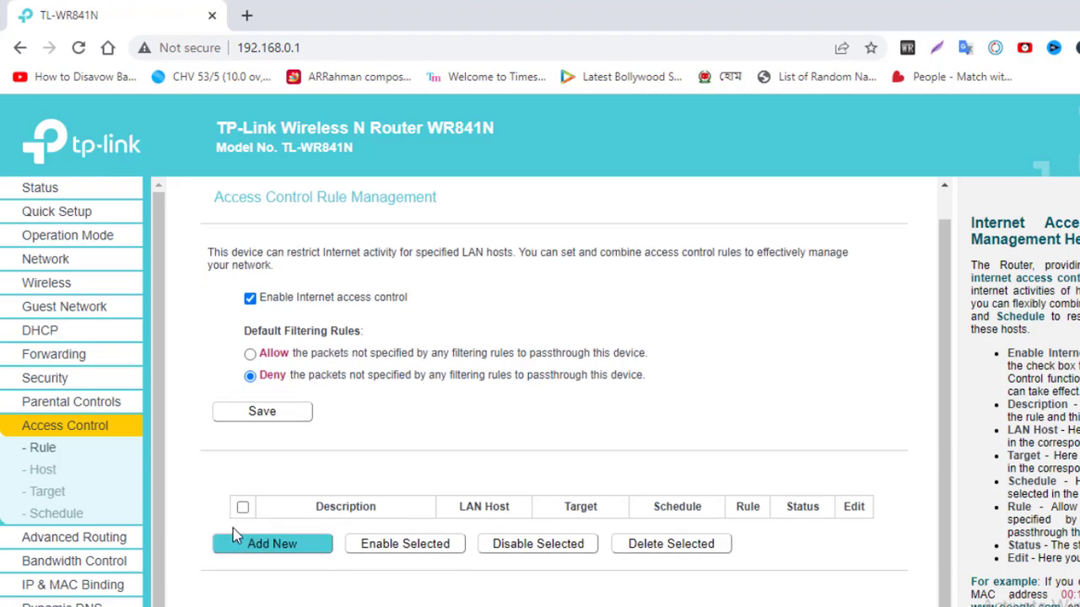
left_click(277, 549)
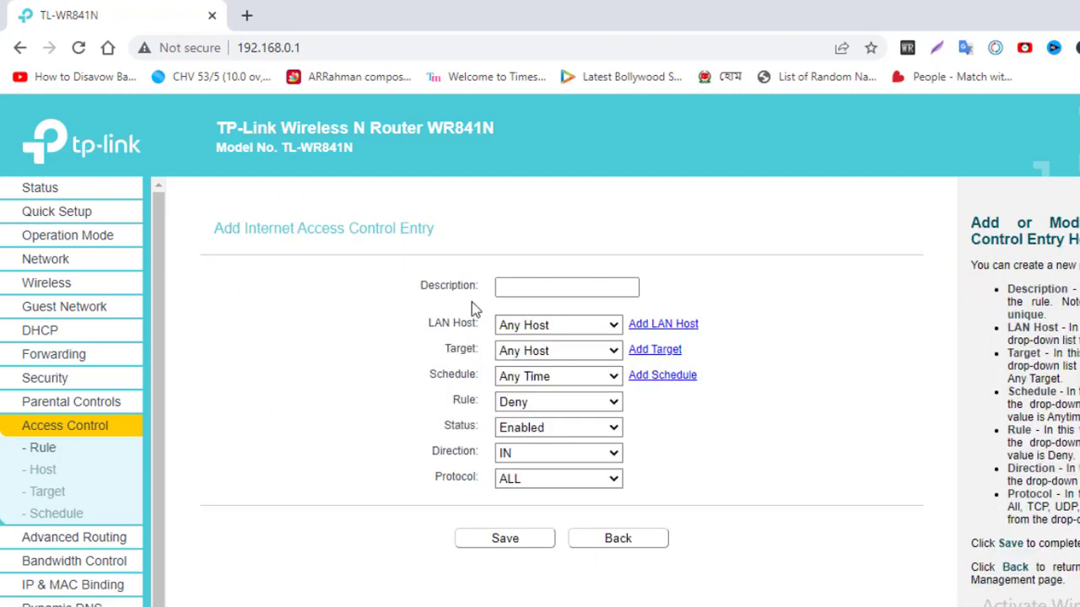
left_click(554, 287)
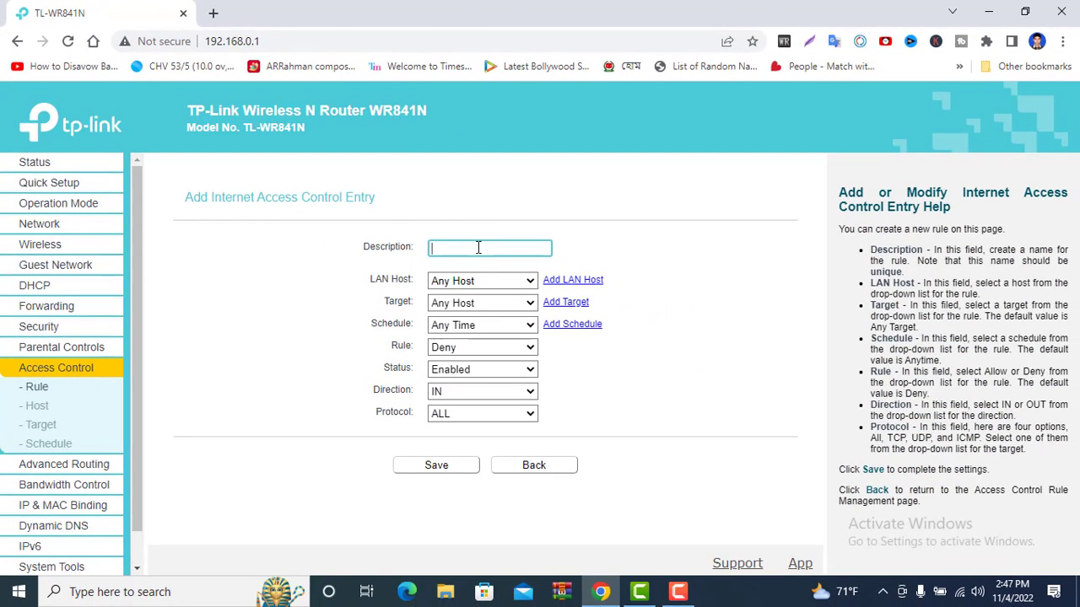
type("My pc")
left_click(529, 284)
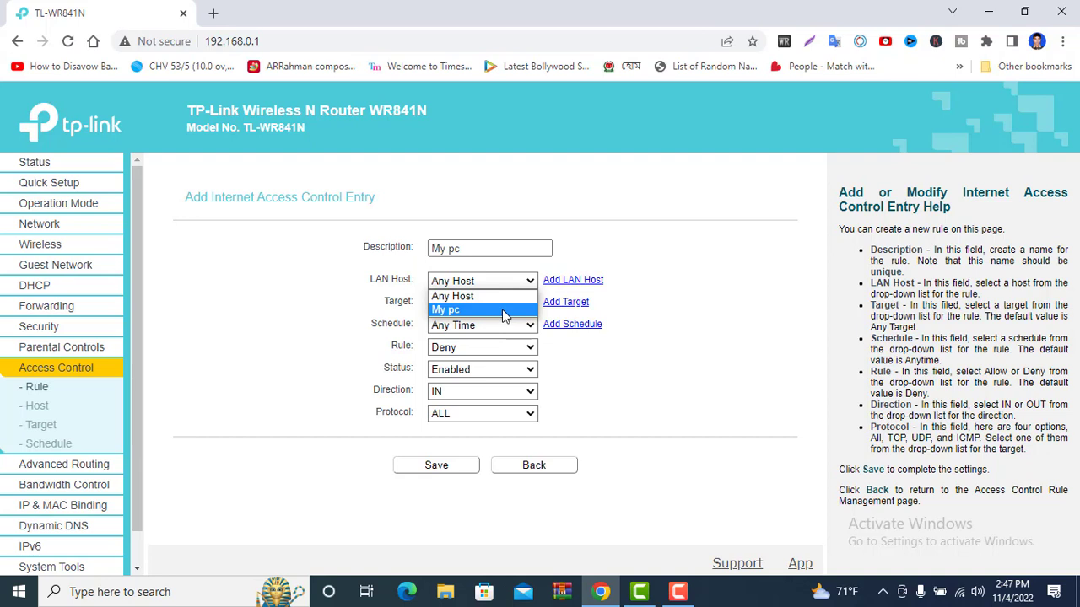
left_click(504, 310)
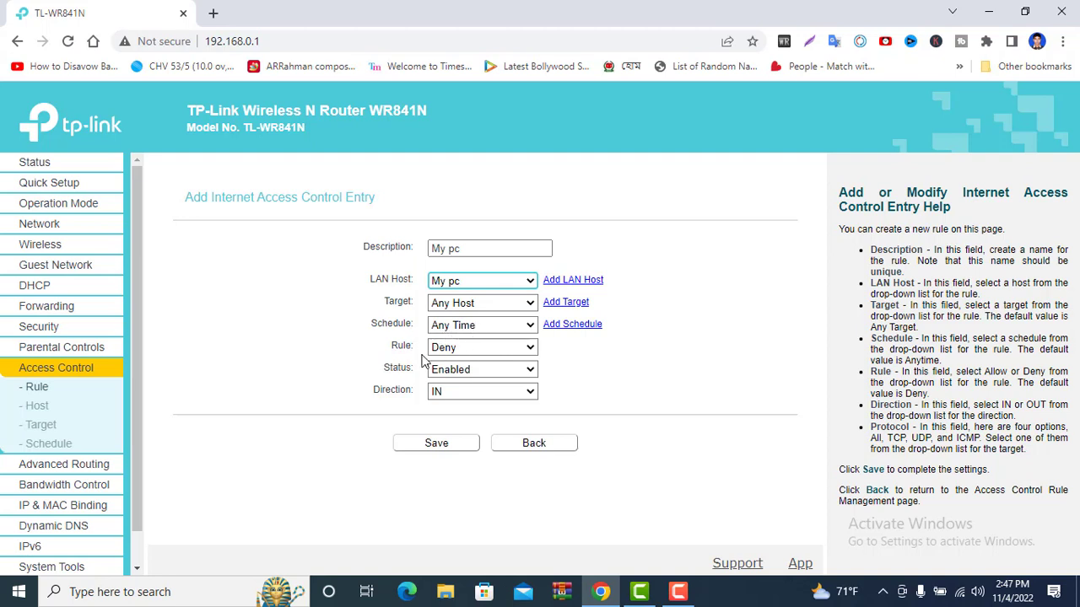
Set the rule to Allow with direction OUT, and save the access control entry.
left_click(530, 351)
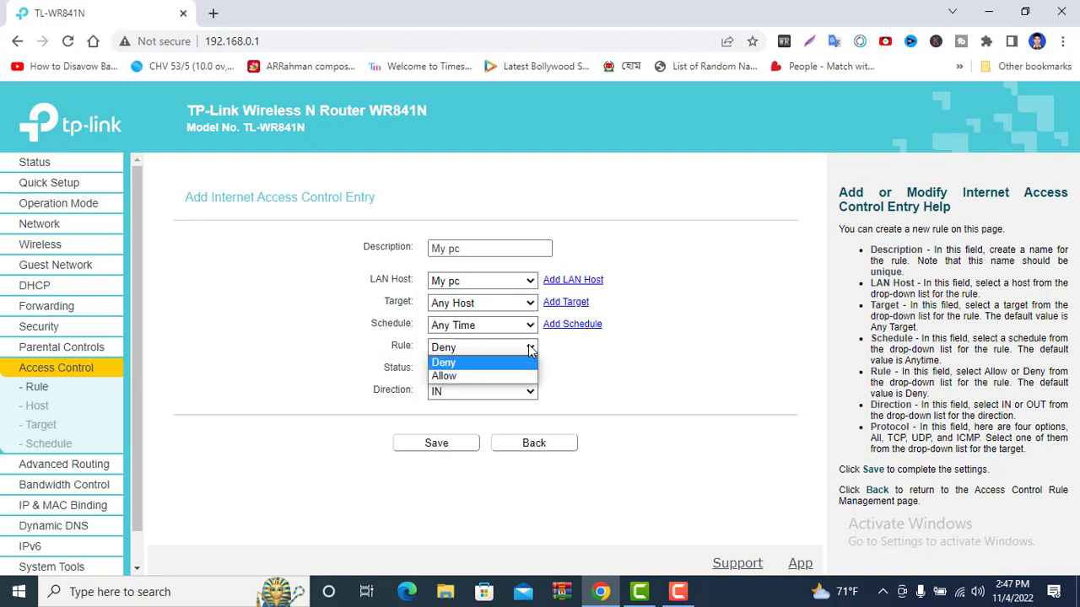
left_click(489, 375)
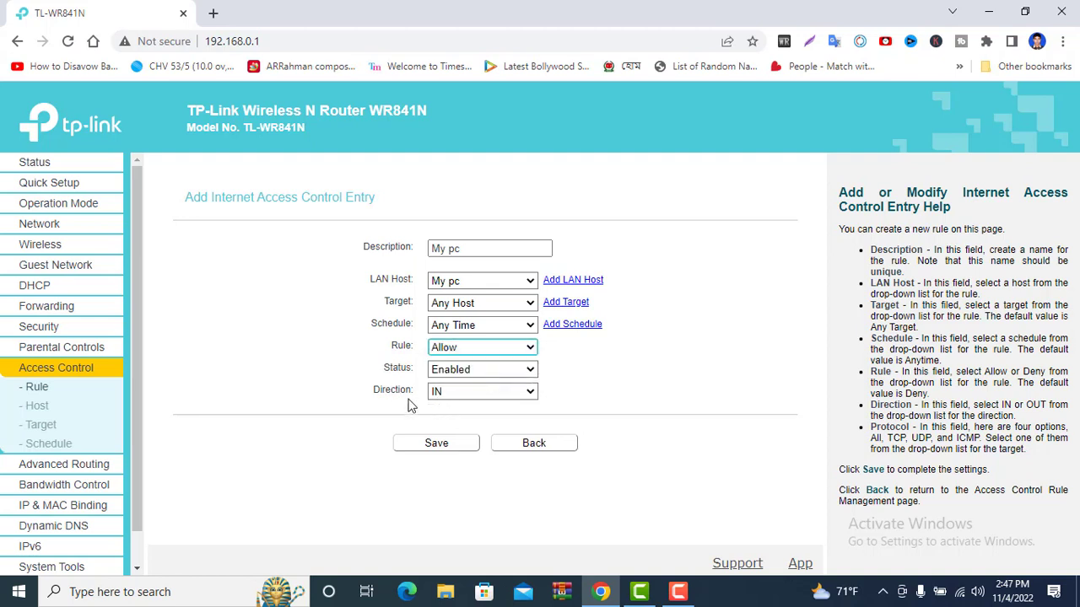
left_click(493, 394)
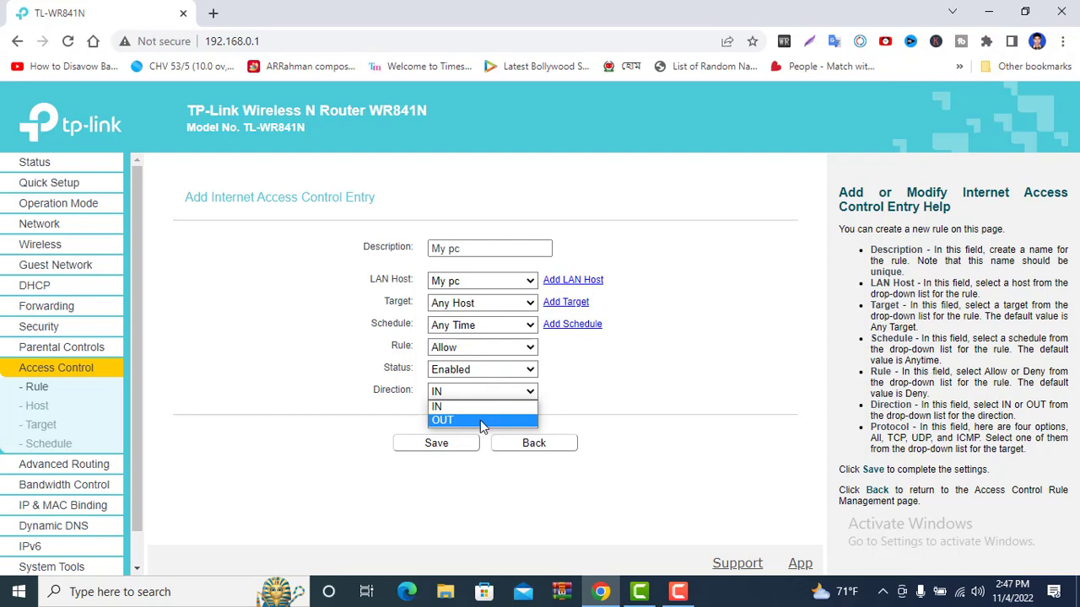
left_click(483, 420)
left_click(439, 438)
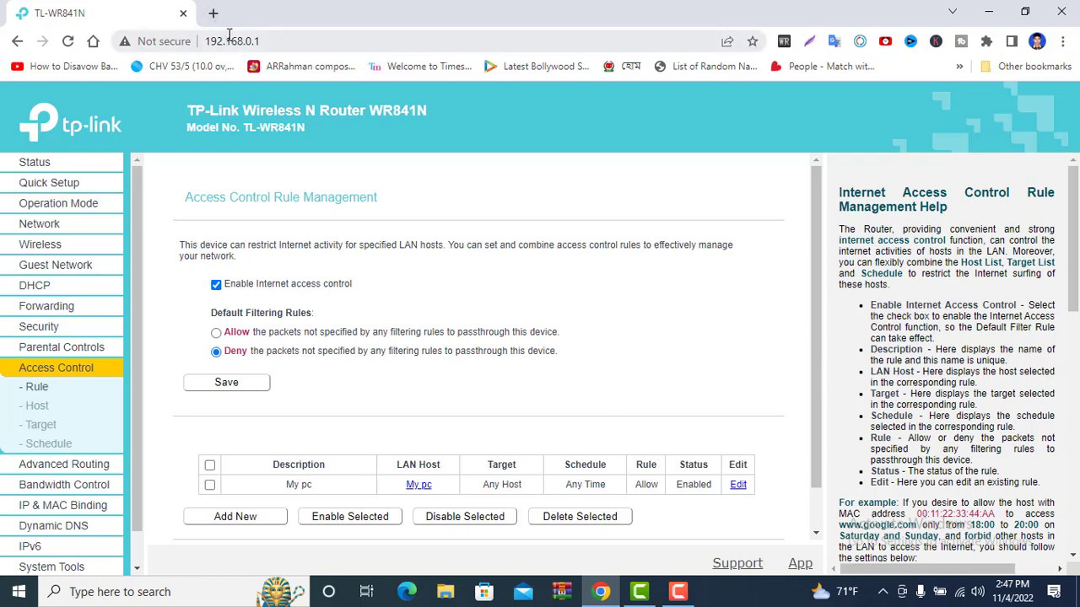
Load YouTube in a new tab to check the PC's internet access under the Allow rule.
left_click(213, 13)
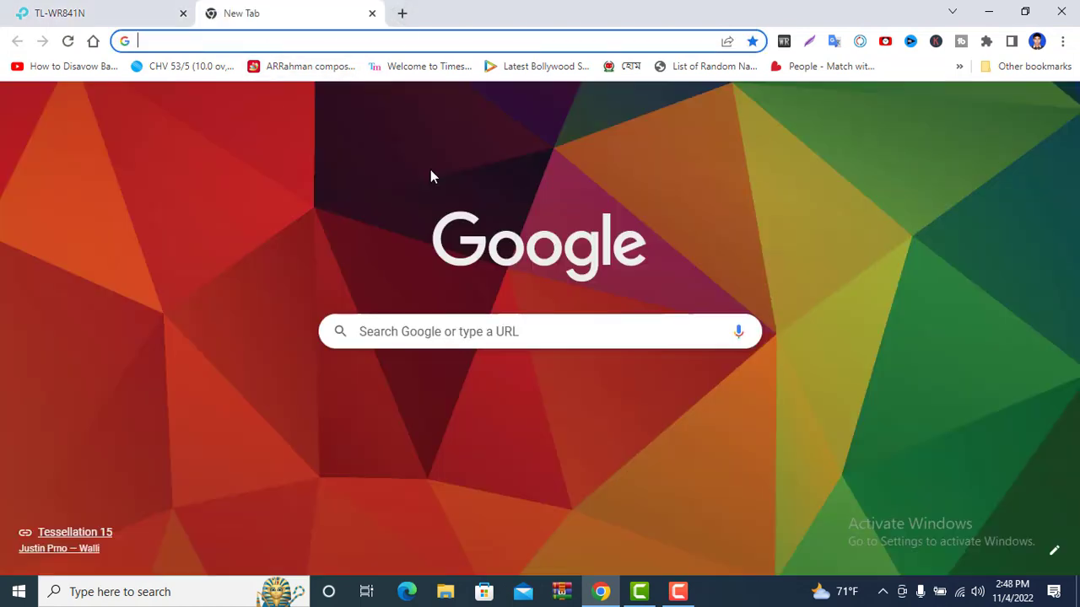
left_click(450, 400)
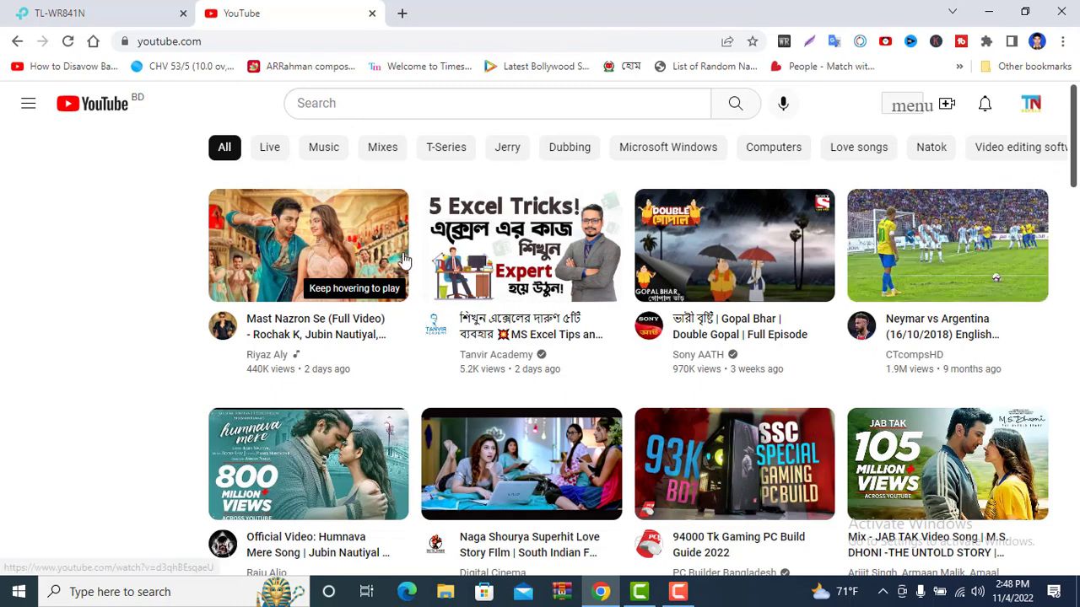
Return to the router's access control rules and delete the "My pc" rule.
left_click(112, 12)
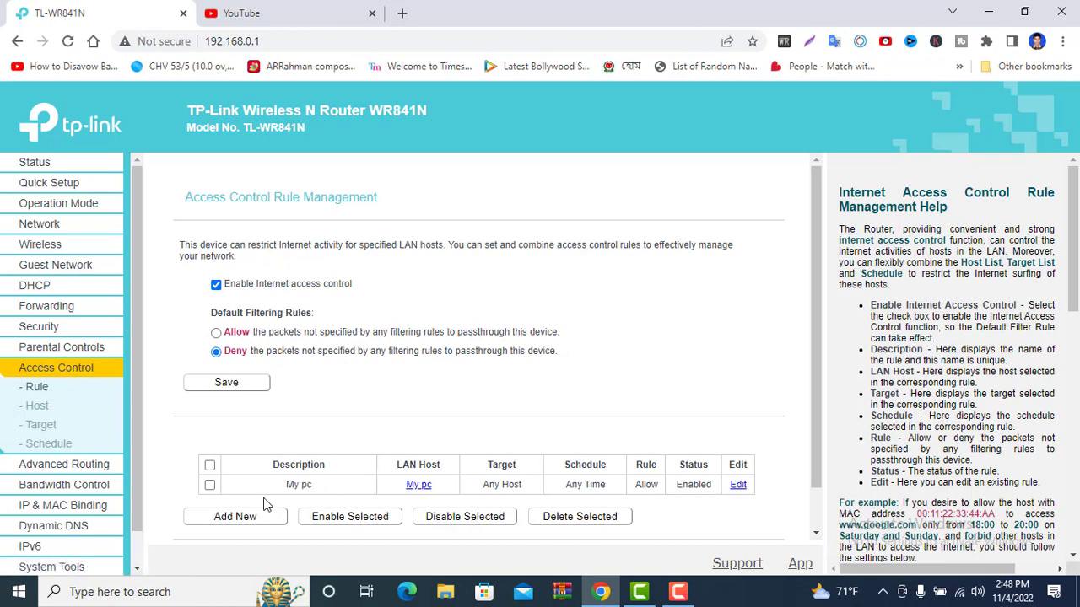
left_click(209, 486)
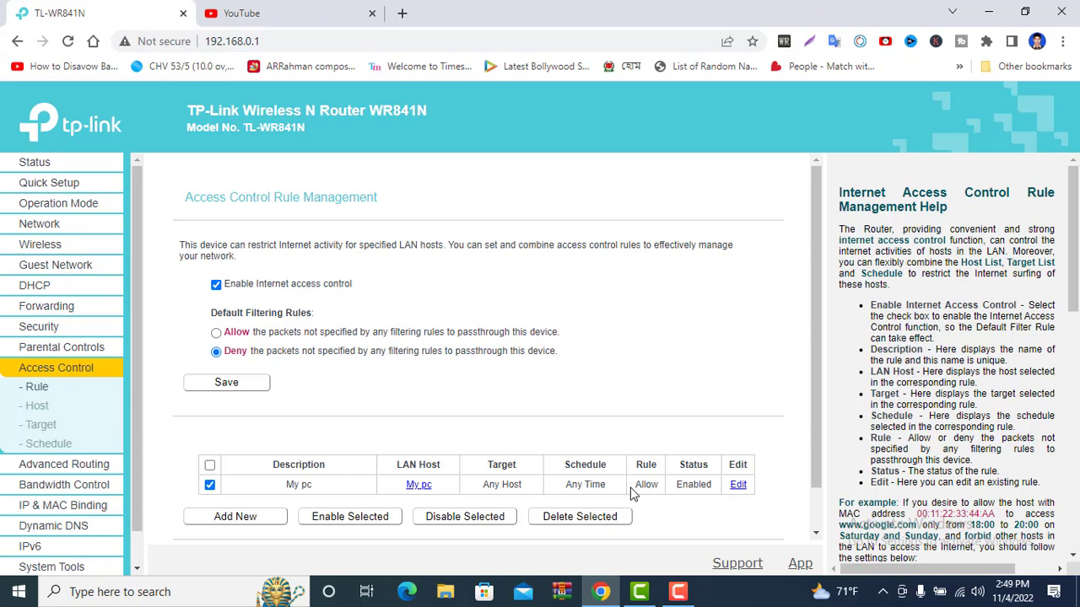
left_click(576, 517)
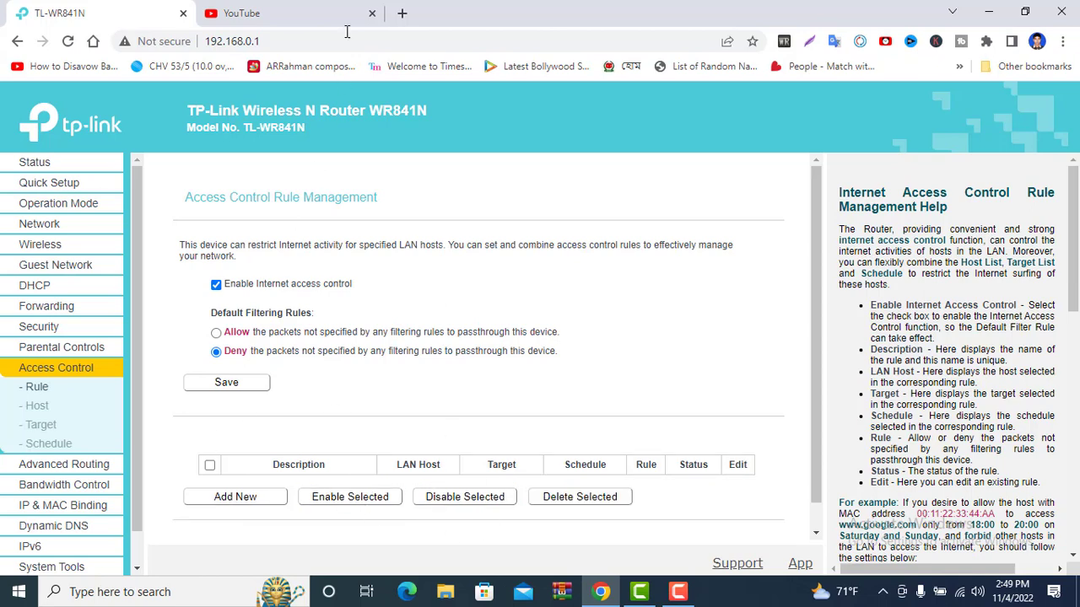
Load YouTube and Google Translate in separate new tabs to check internet access without the "My pc" rule.
left_click(401, 13)
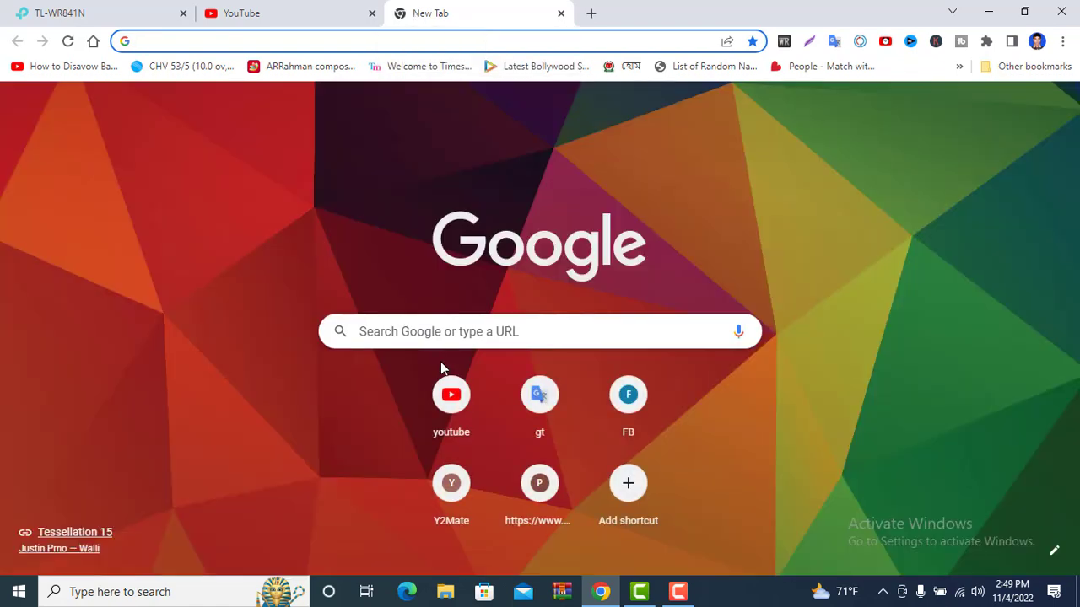
left_click(450, 394)
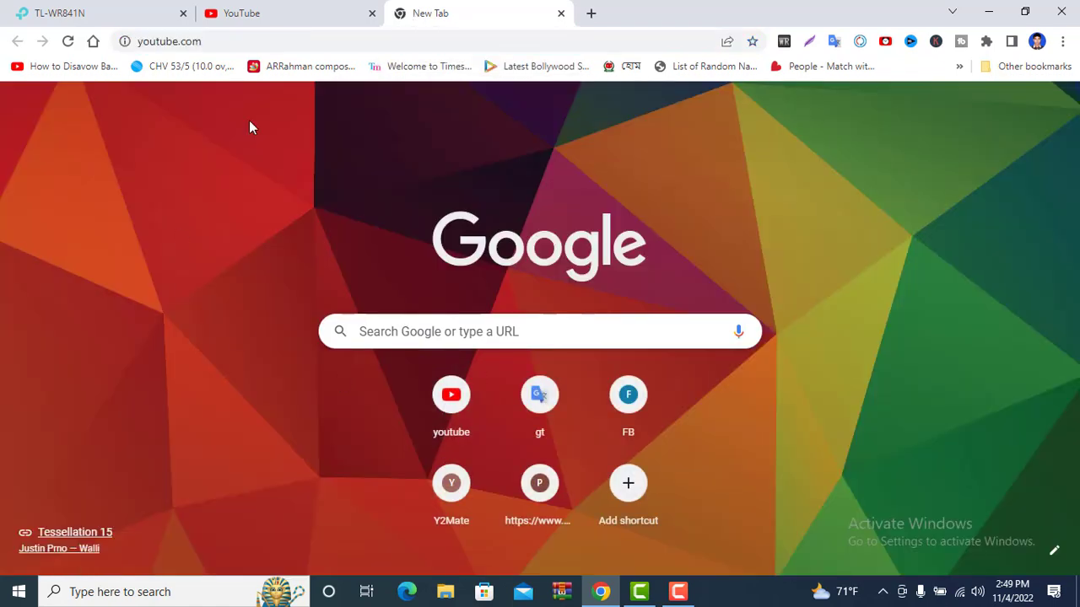
left_click(589, 14)
left_click(498, 10)
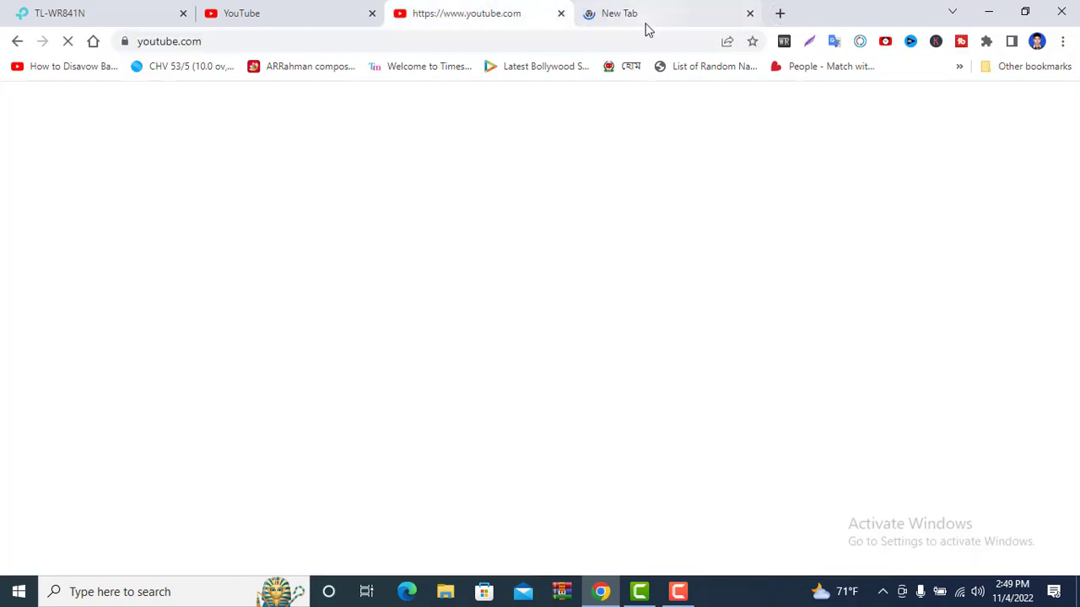
left_click(647, 13)
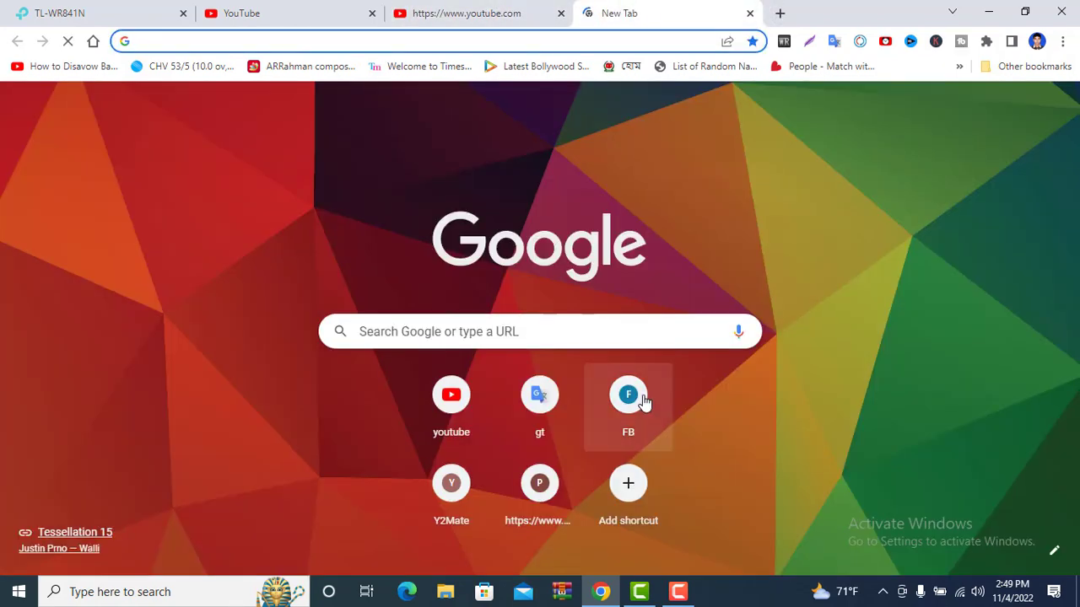
left_click(540, 398)
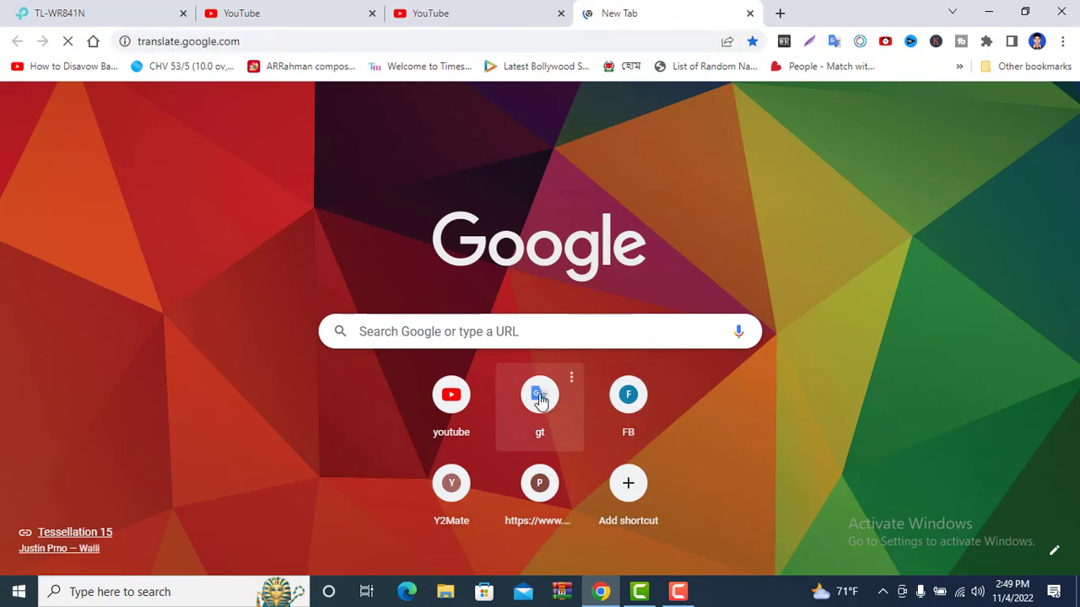
Compare the loading YouTube and Google Translate pages to see whether they open without the access rule.
left_click(501, 8)
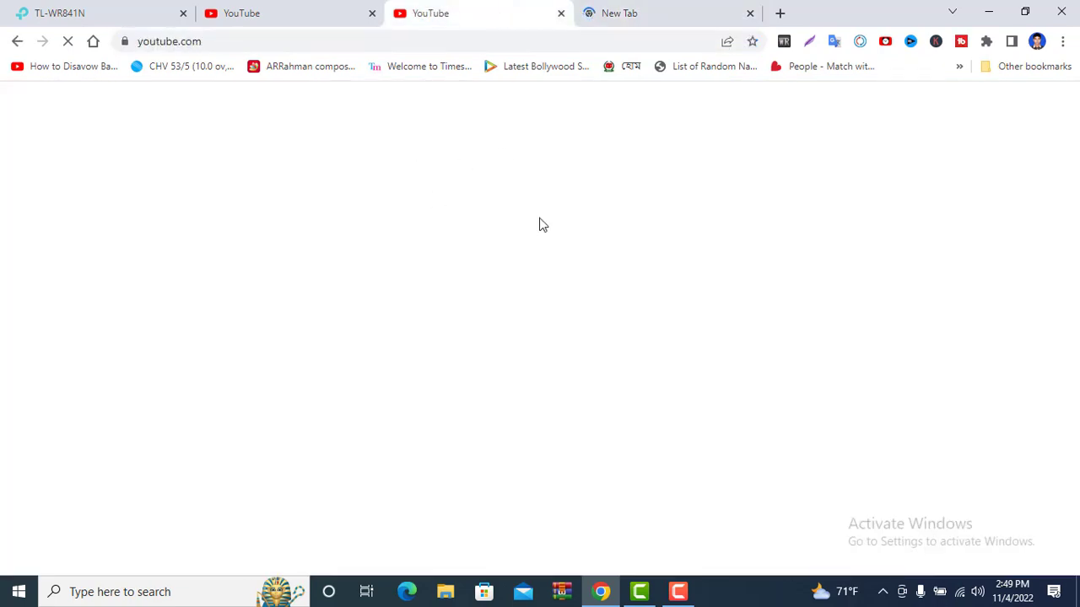
left_click(637, 13)
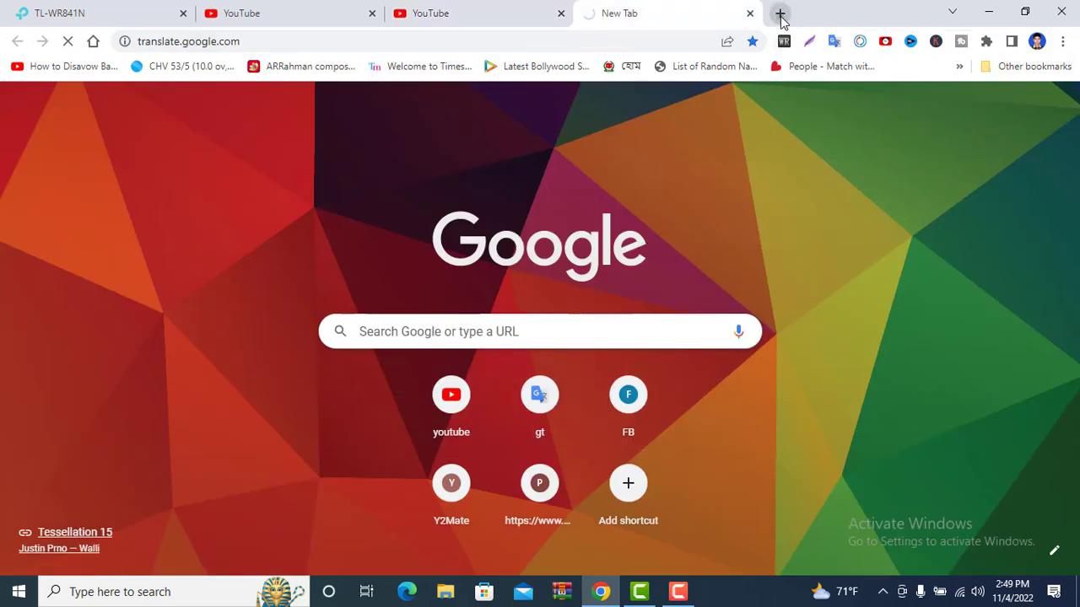
left_click(781, 14)
left_click(598, 12)
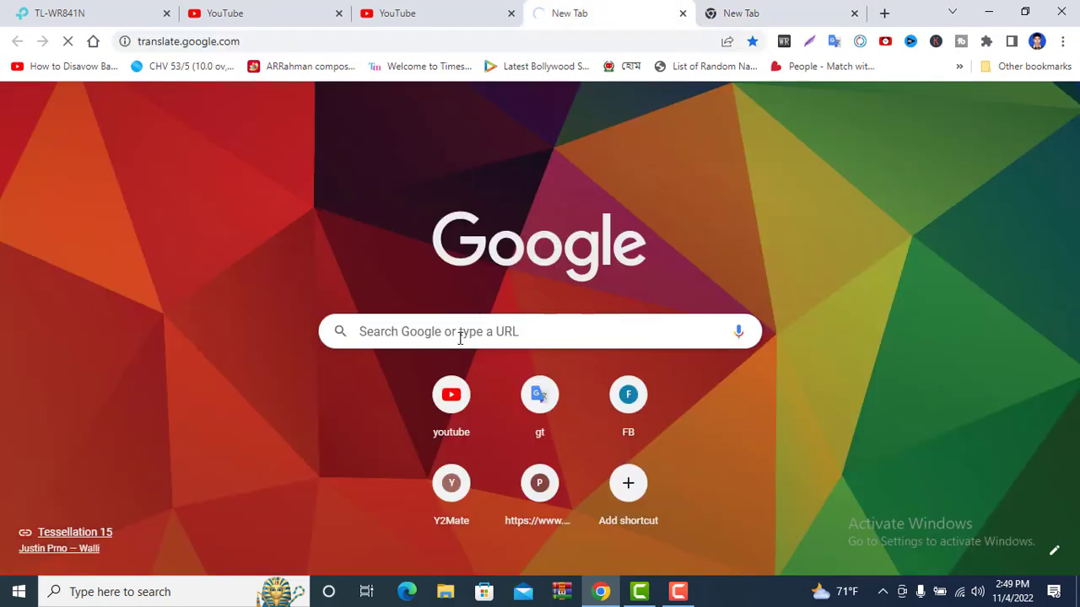
left_click(460, 333)
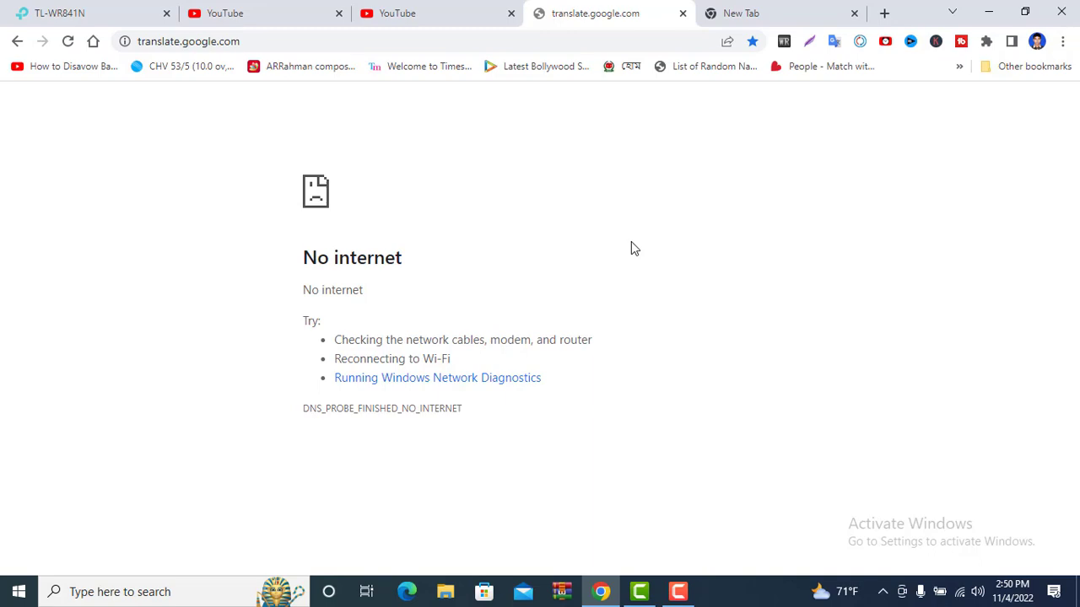
Return to the router's access control rules and start a new entry described "My pc" with My pc as LAN host.
left_click(83, 9)
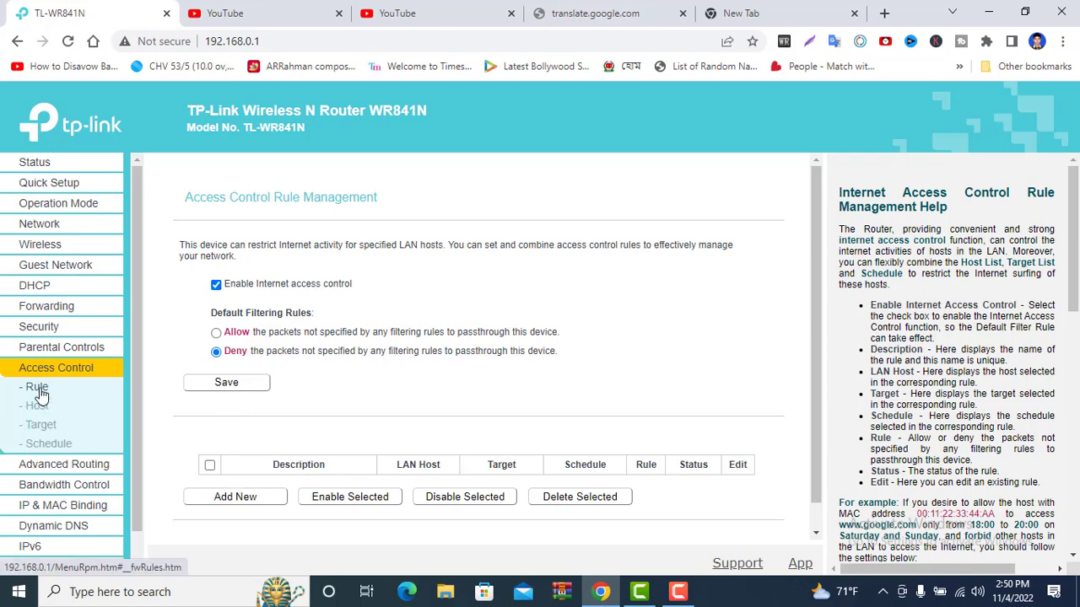
left_click(229, 500)
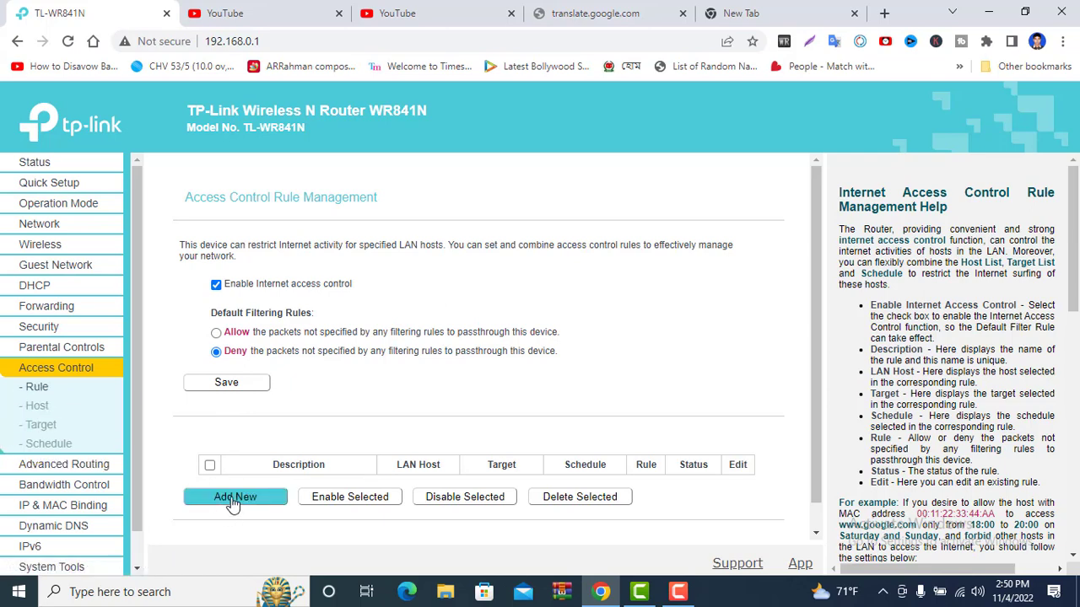
left_click(493, 248)
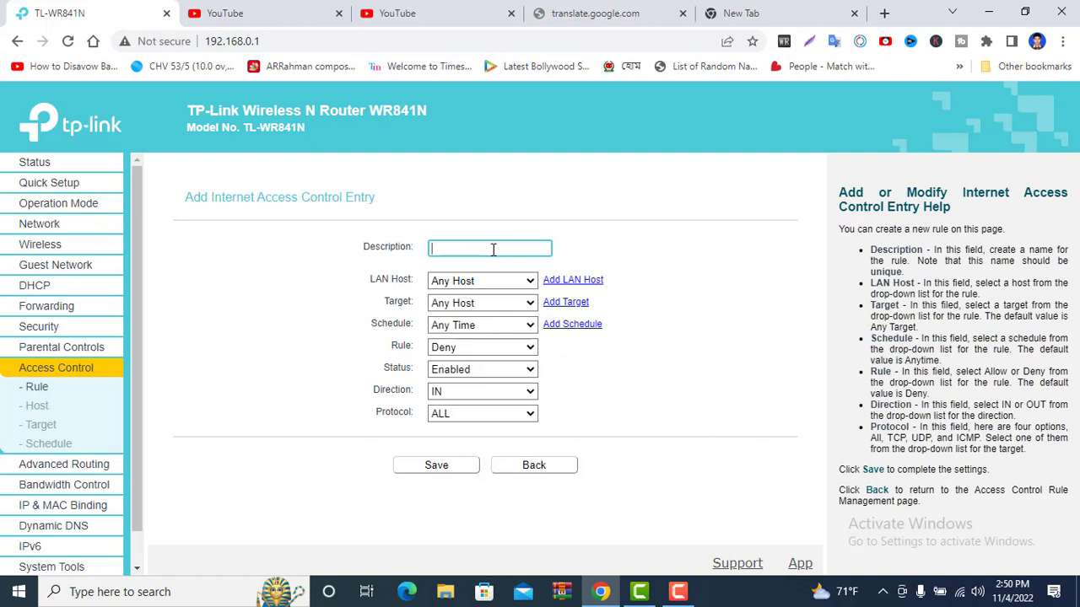
type("My pc")
left_click(510, 282)
left_click(504, 308)
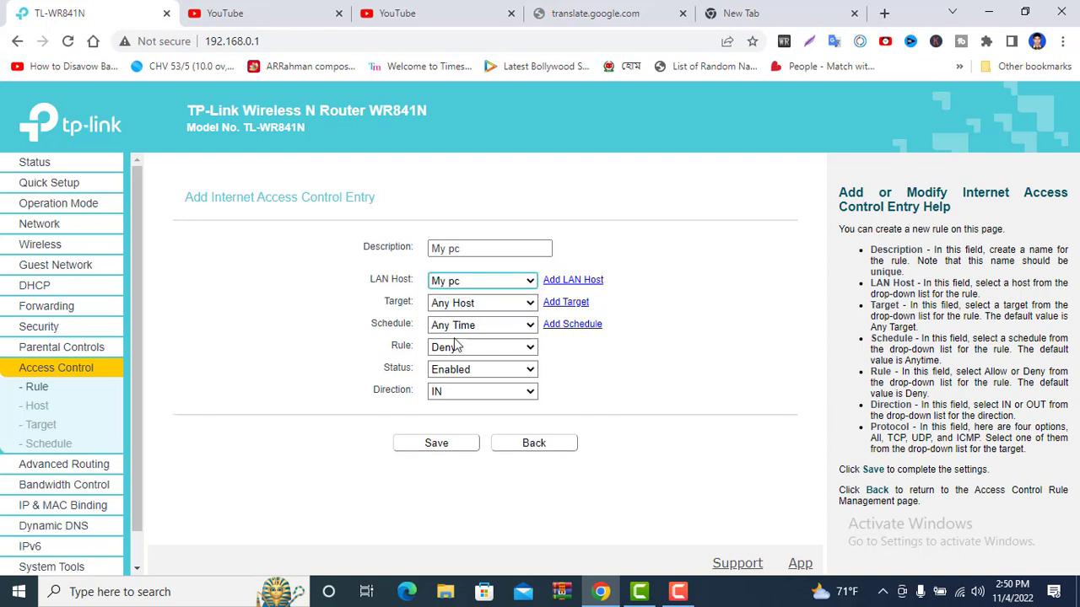
Set the new "My pc" entry's rule to Allow and its direction to OUT, and save it.
left_click(529, 349)
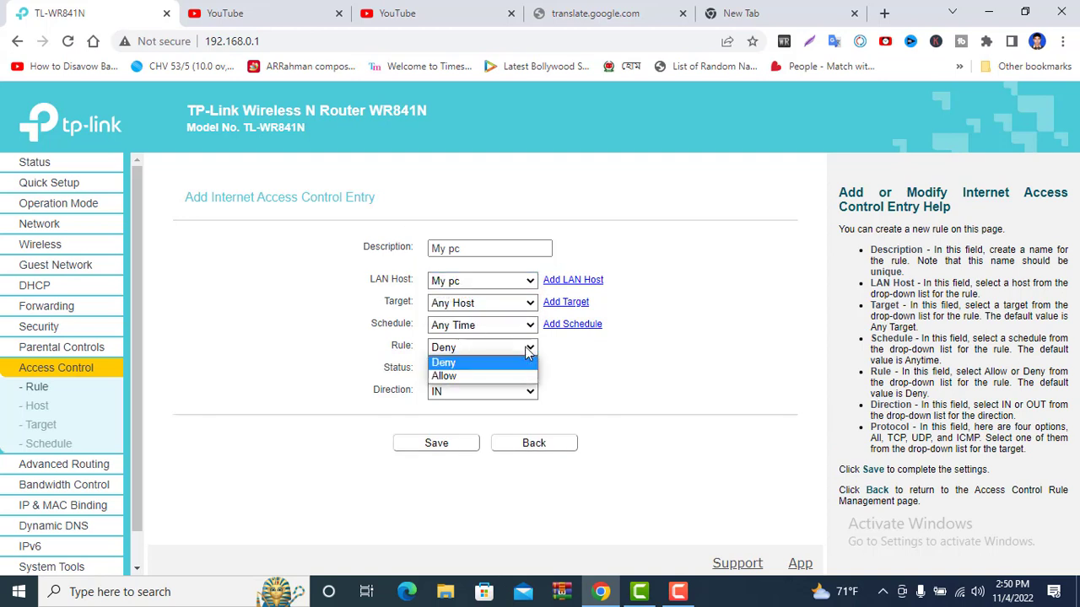
left_click(488, 376)
left_click(489, 393)
left_click(481, 420)
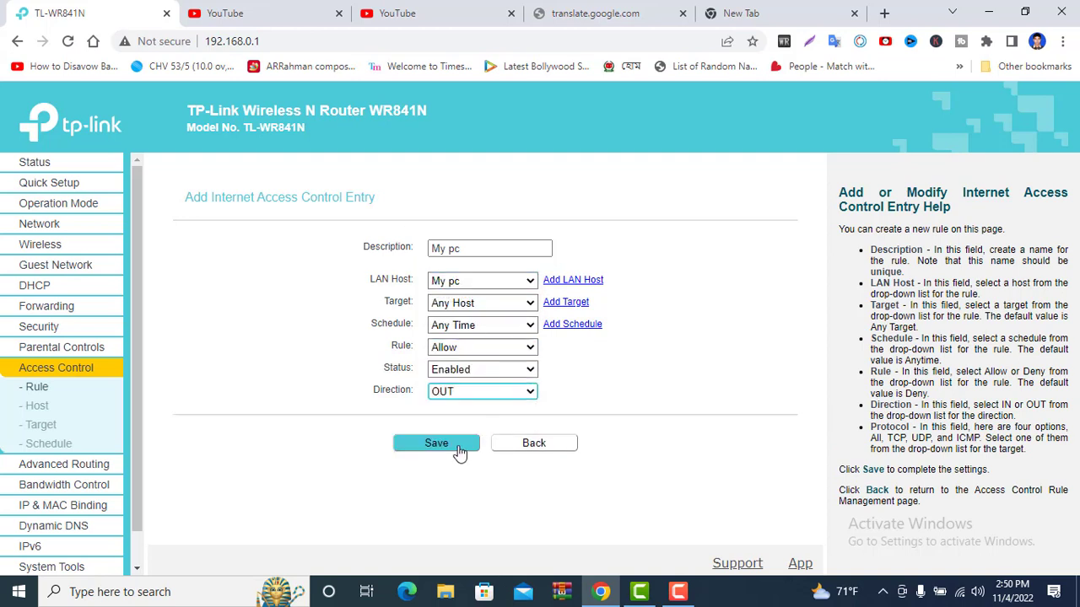
left_click(460, 453)
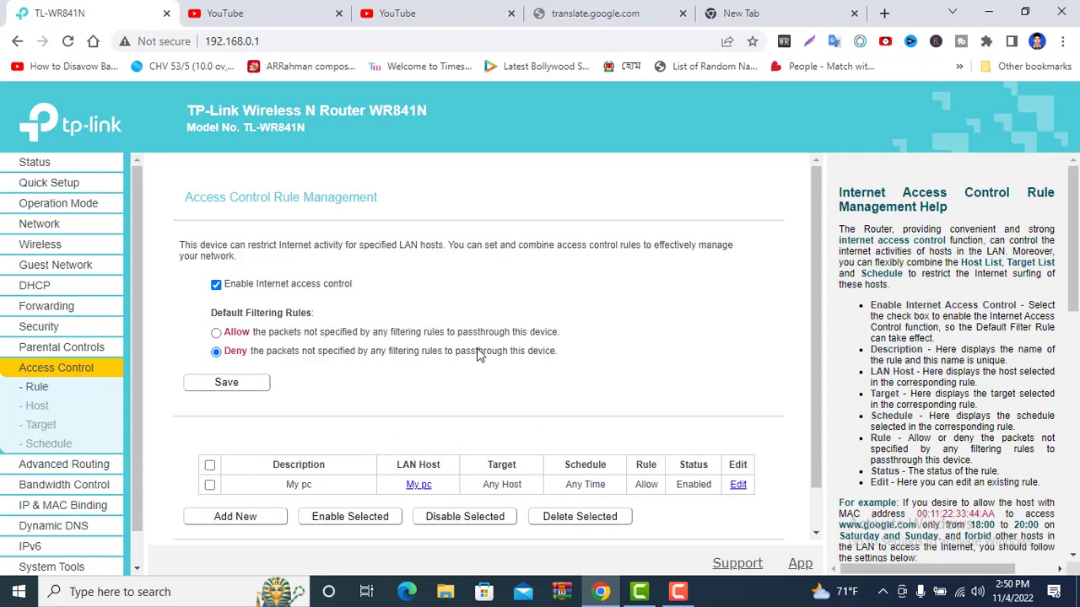
Reload the Google Translate page to check the PC's internet access with the Allow rule restored.
left_click(280, 10)
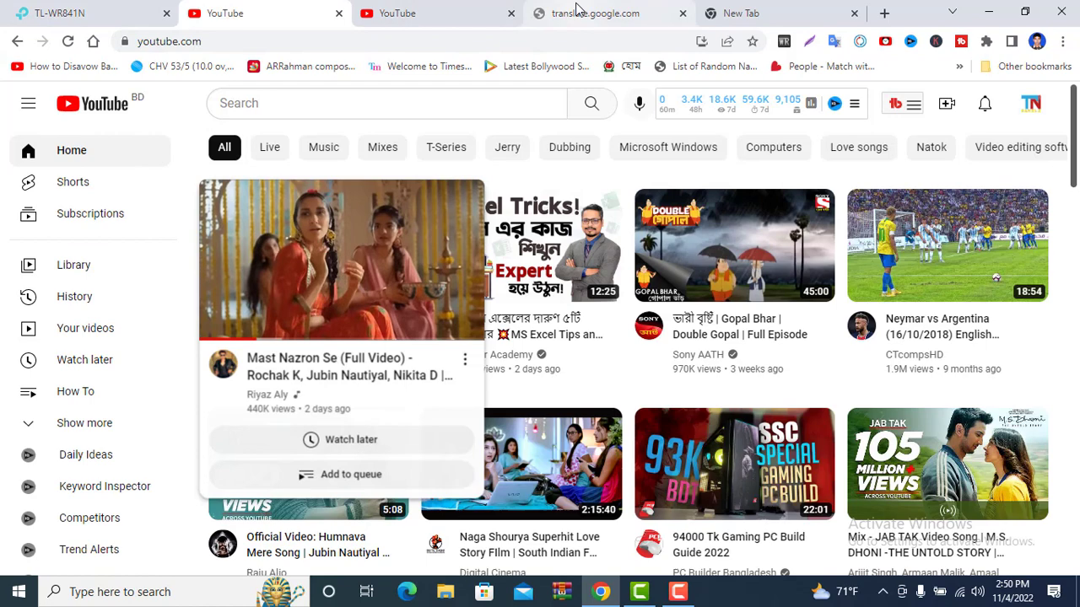
left_click(545, 13)
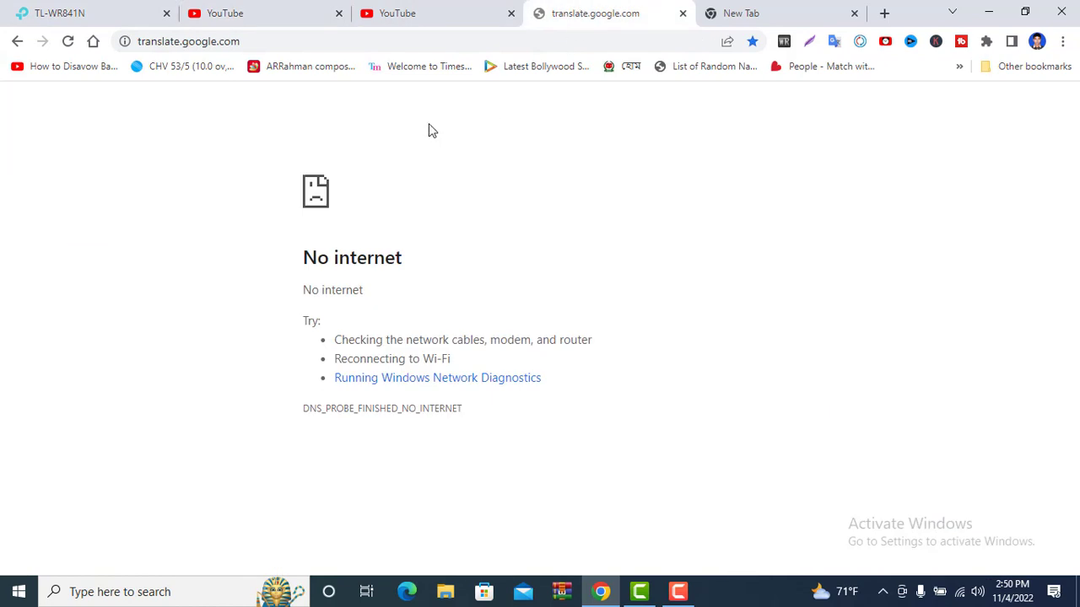
right_click(554, 182)
left_click(626, 237)
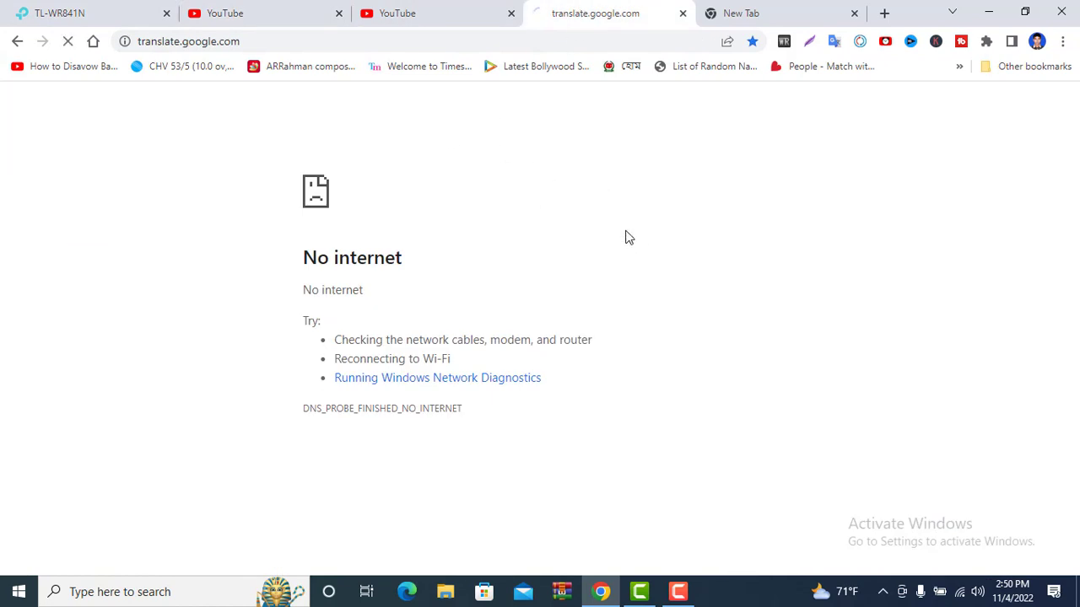